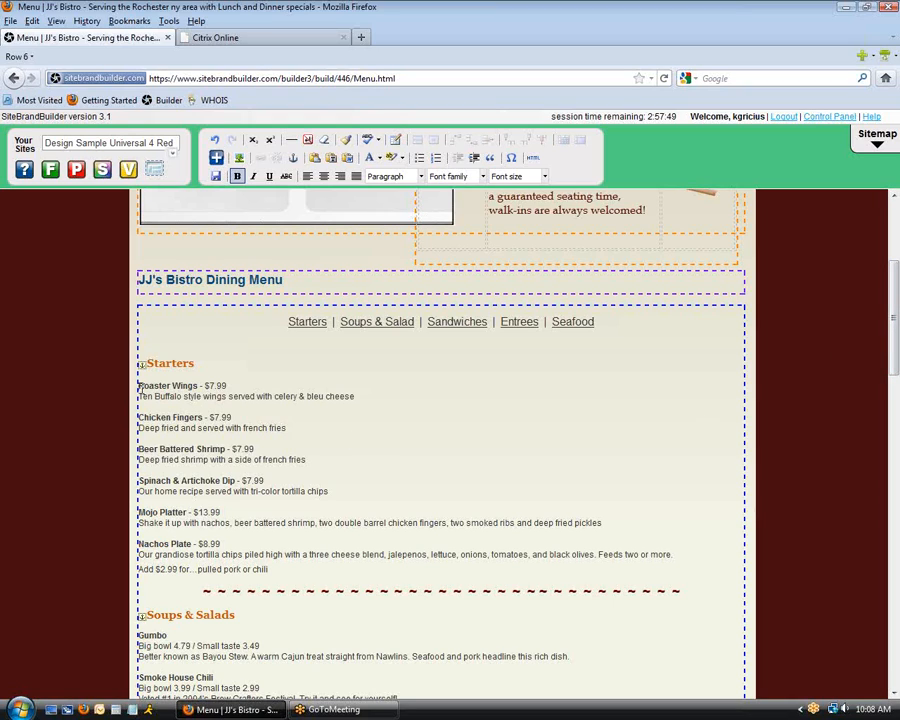
# - Insert an image module before Roaster Wings in the Starters section and open the file gallery for its default image
pyautogui.click(230, 393)
pyautogui.click(239, 158)
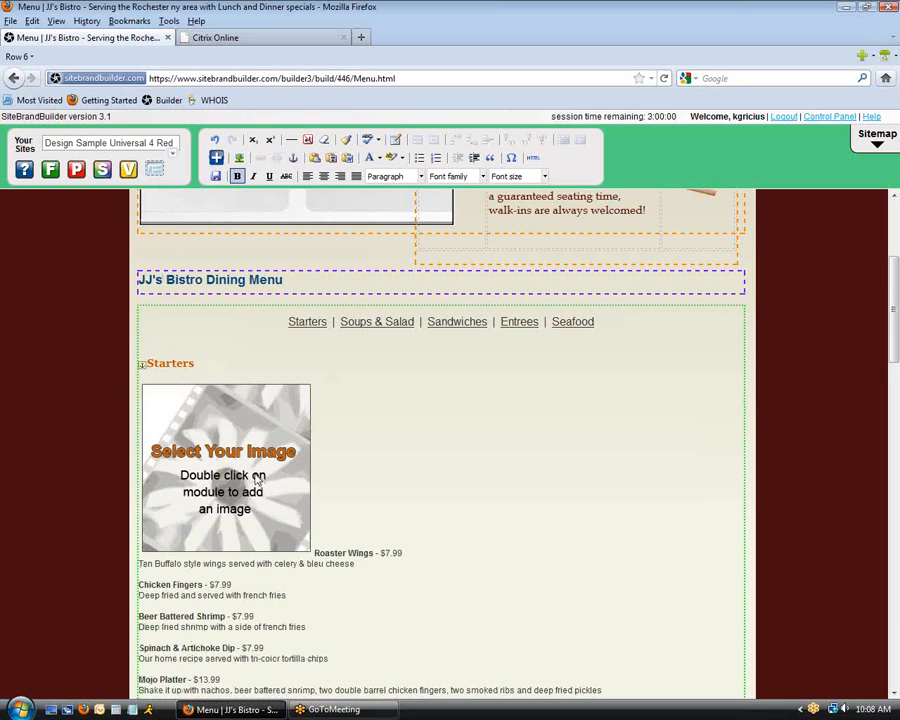
pyautogui.doubleClick(258, 480)
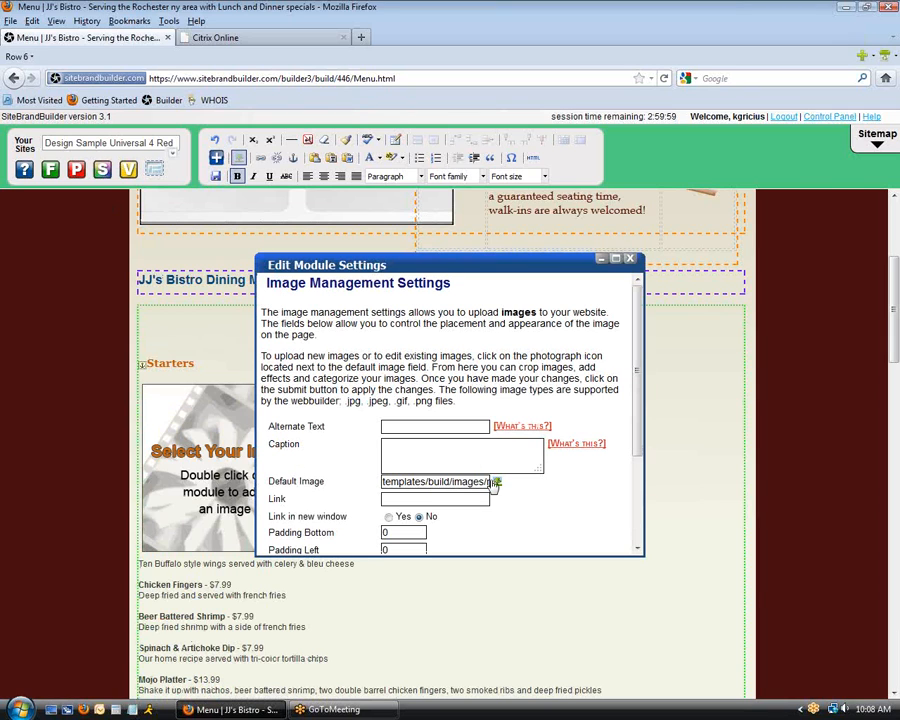
pyautogui.click(499, 482)
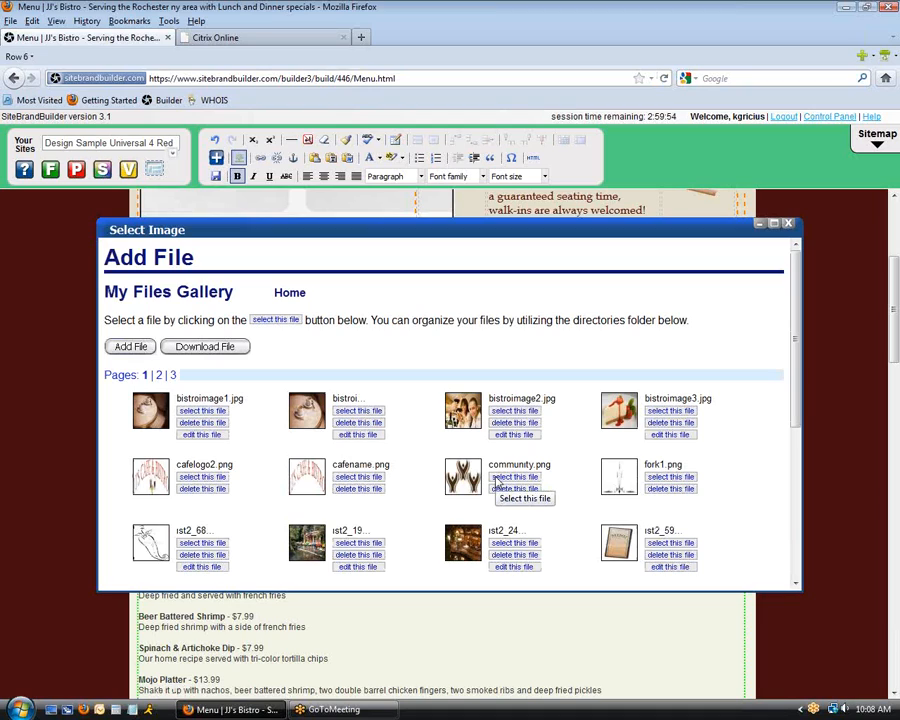
# - Edit bistroimage1.jpg from the gallery, reducing its width to 340 and applying the Drop Shadow effect
pyautogui.doubleClick(236, 398)
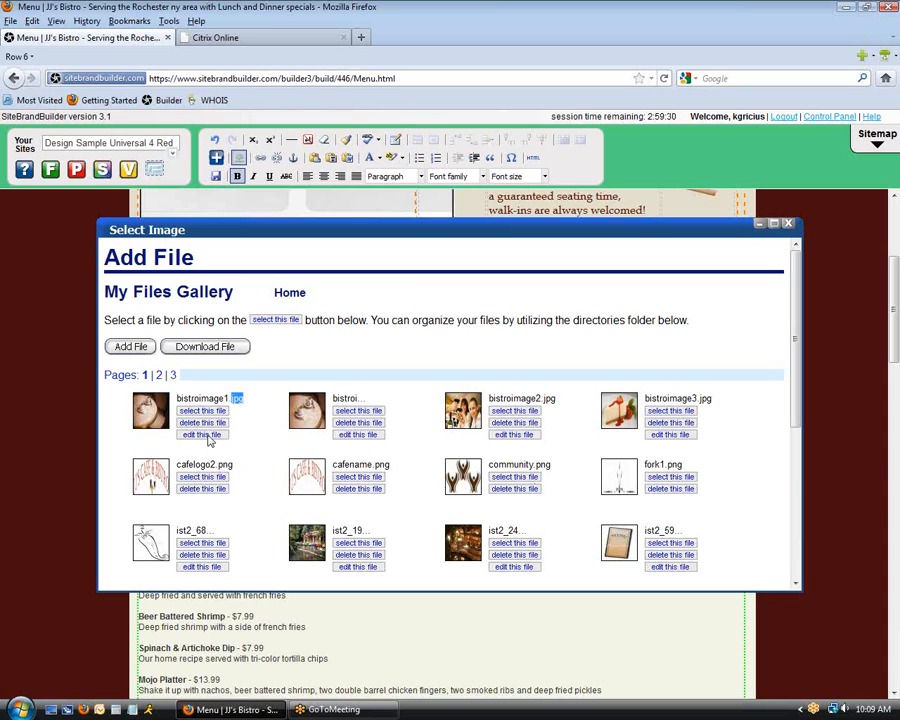
pyautogui.click(205, 436)
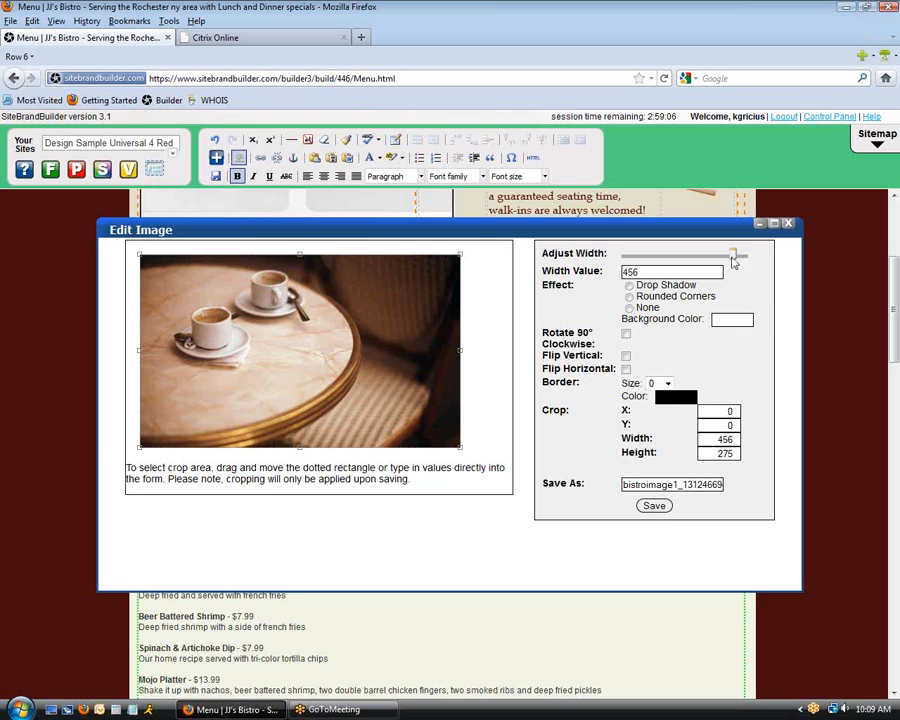
pyautogui.moveTo(736, 260); pyautogui.dragTo(704, 261)
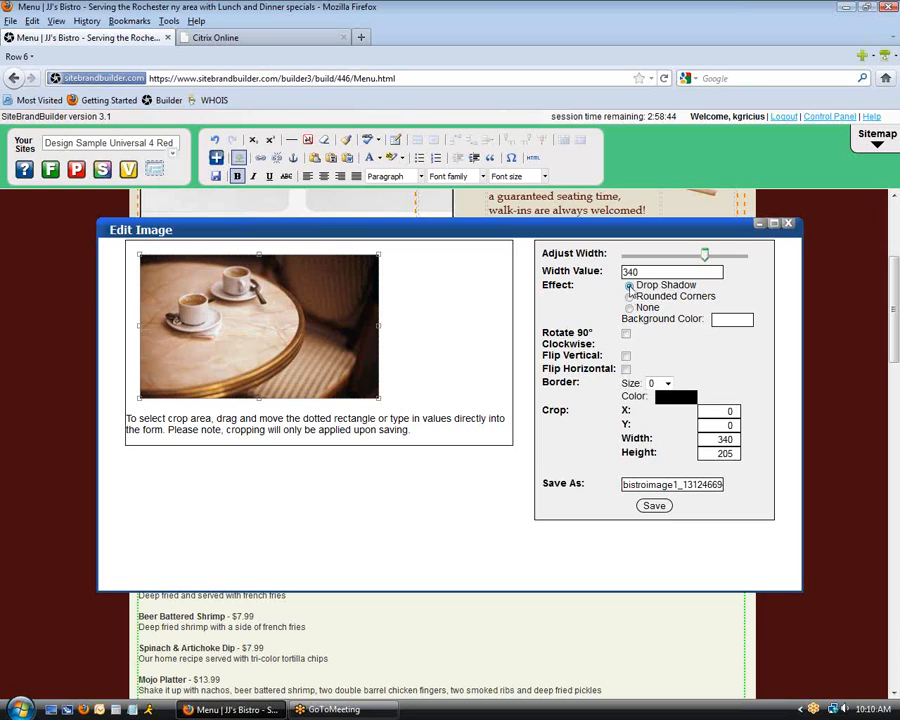
pyautogui.click(629, 286)
pyautogui.click(629, 286)
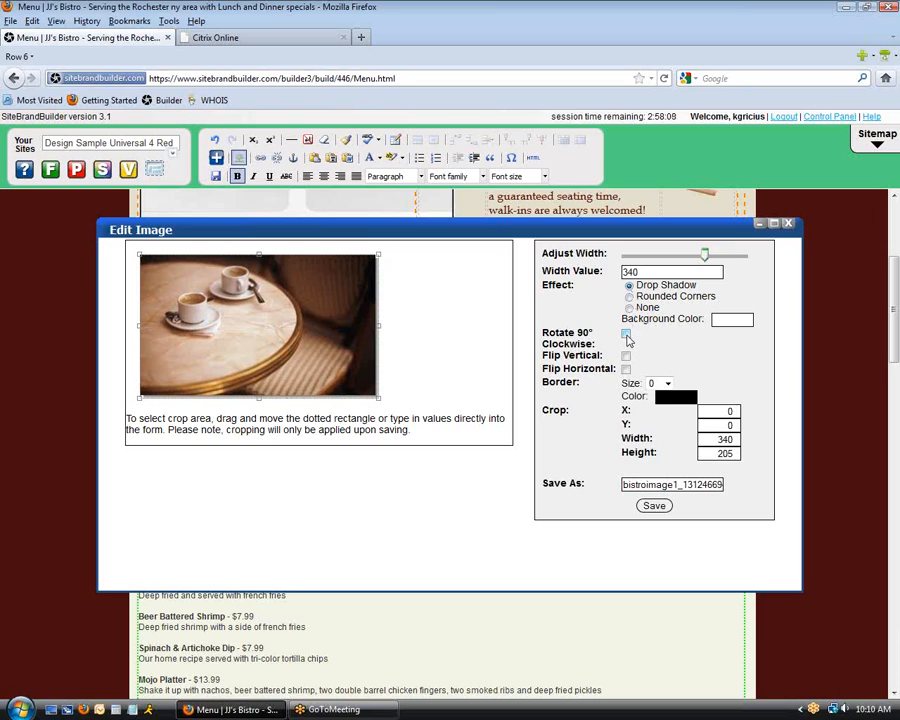
# - Give the image a size 1 border in dark red #530C0C and save it as a new copy under the suggested name
pyautogui.click(668, 386)
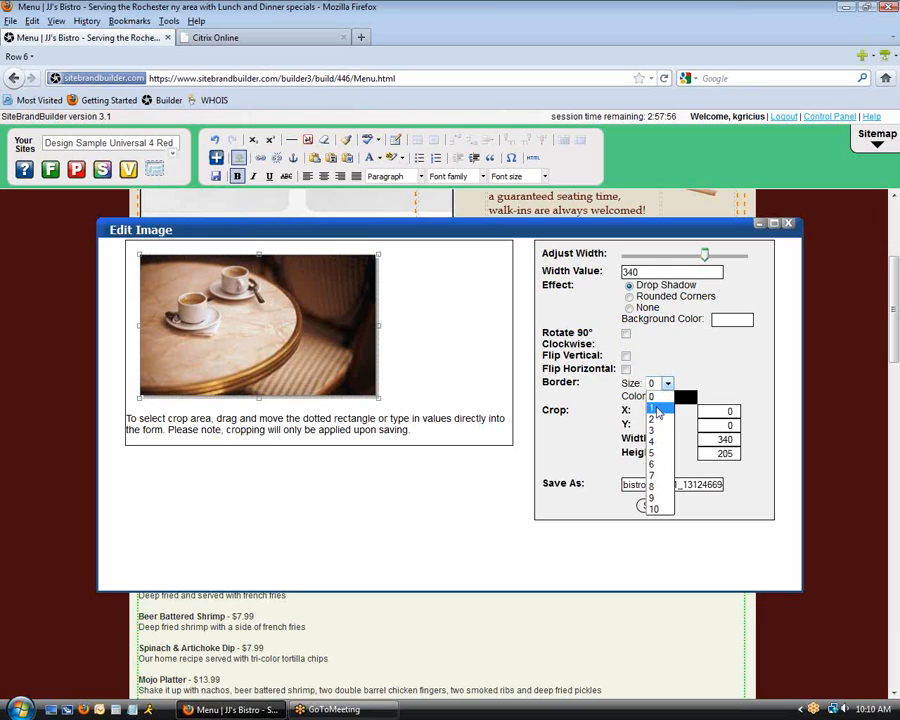
pyautogui.click(657, 411)
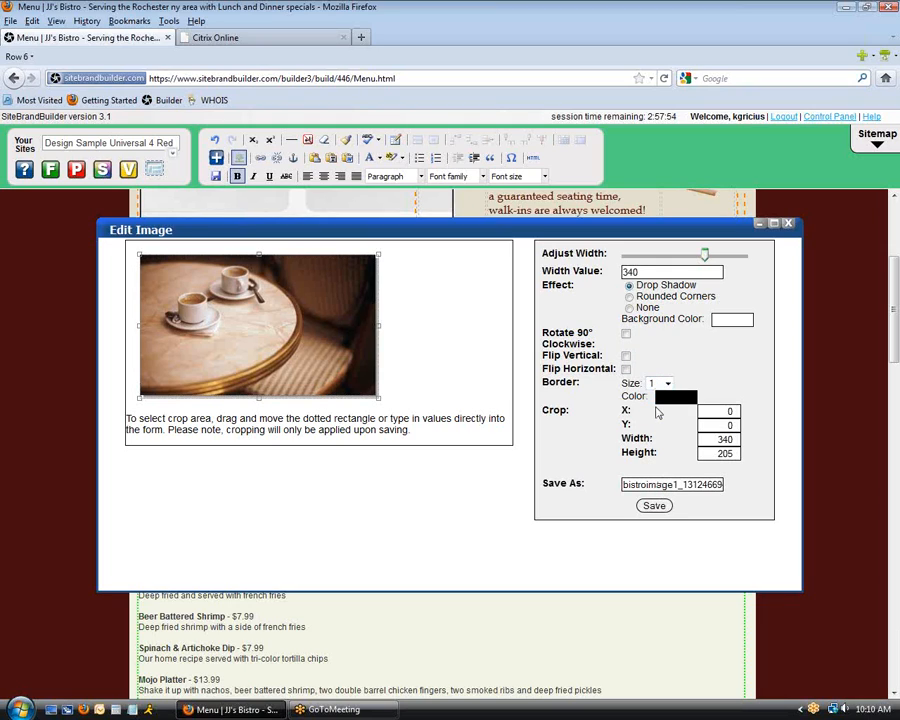
pyautogui.click(672, 399)
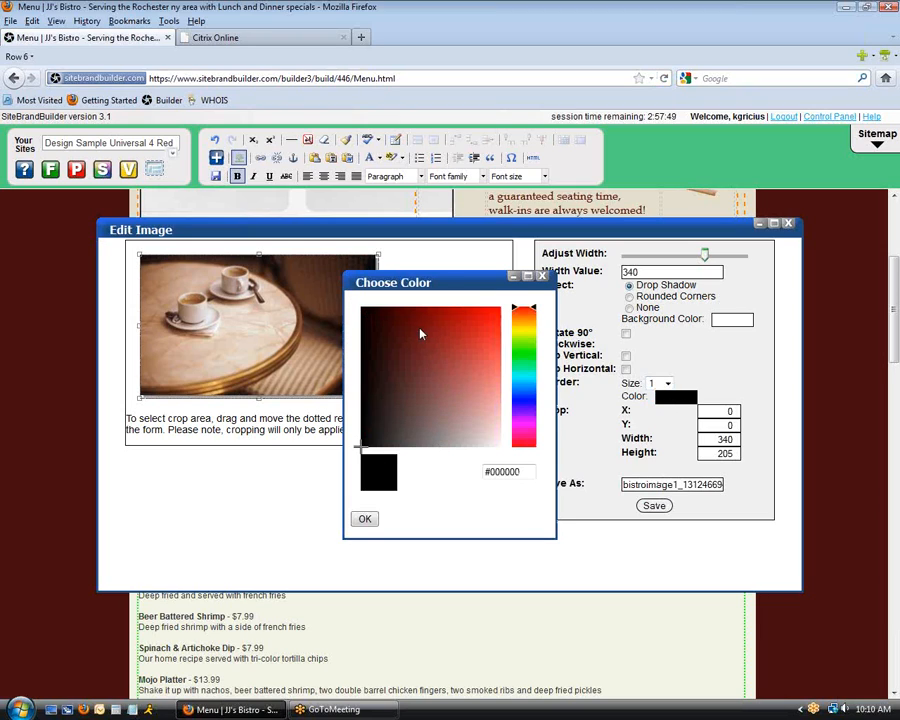
pyautogui.click(407, 330)
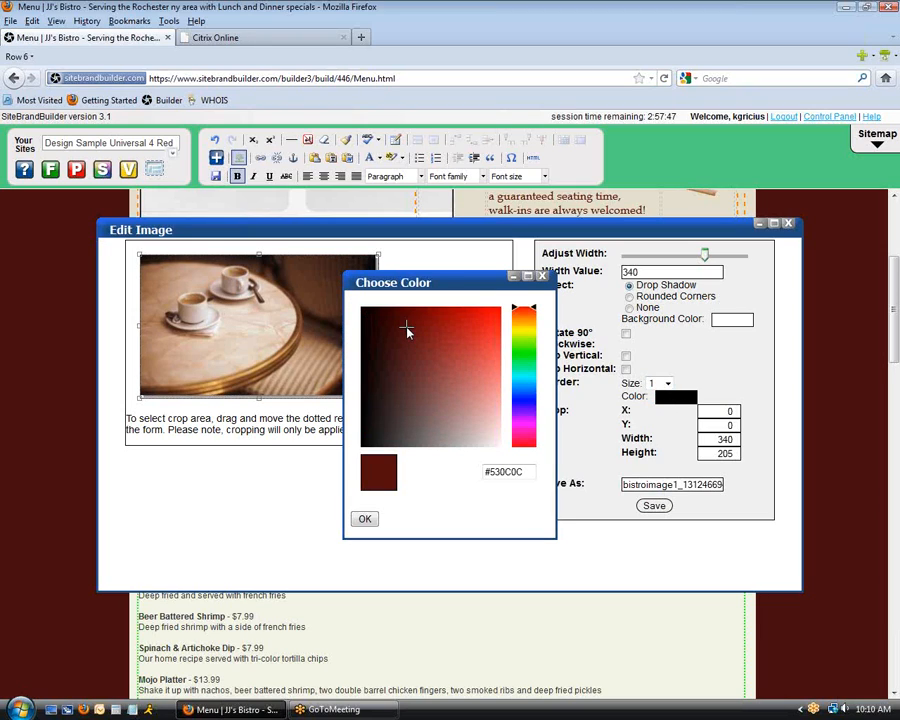
pyautogui.click(365, 518)
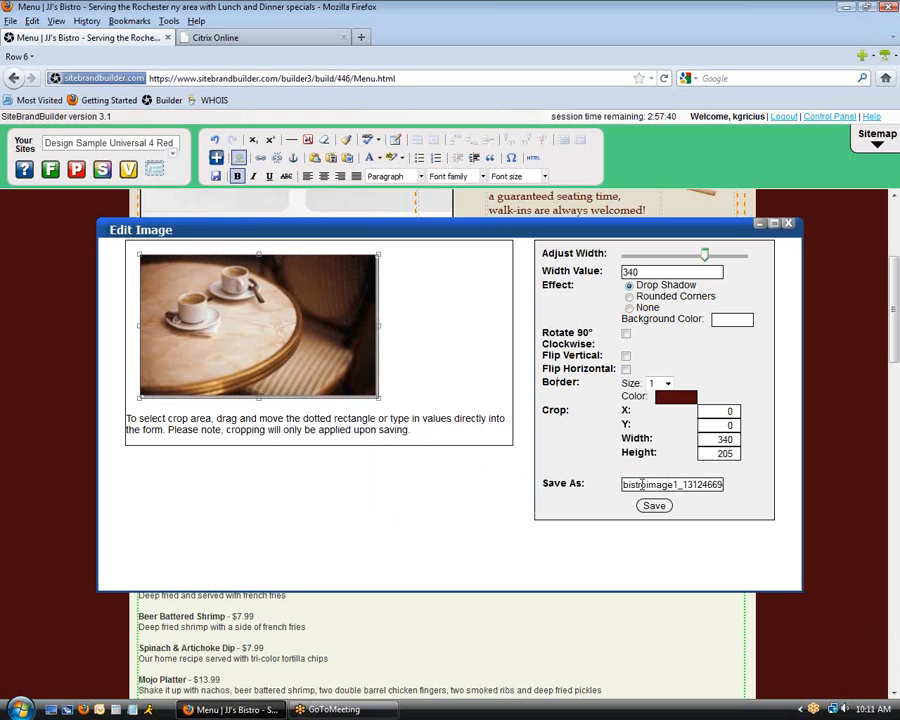
pyautogui.moveTo(636, 484); pyautogui.dragTo(703, 485)
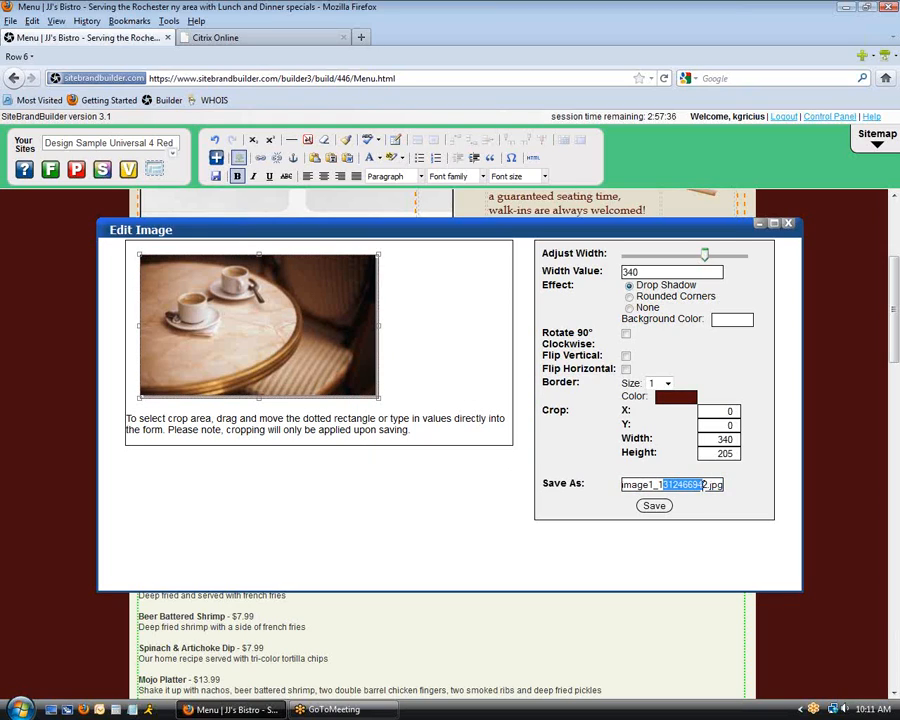
pyautogui.click(654, 506)
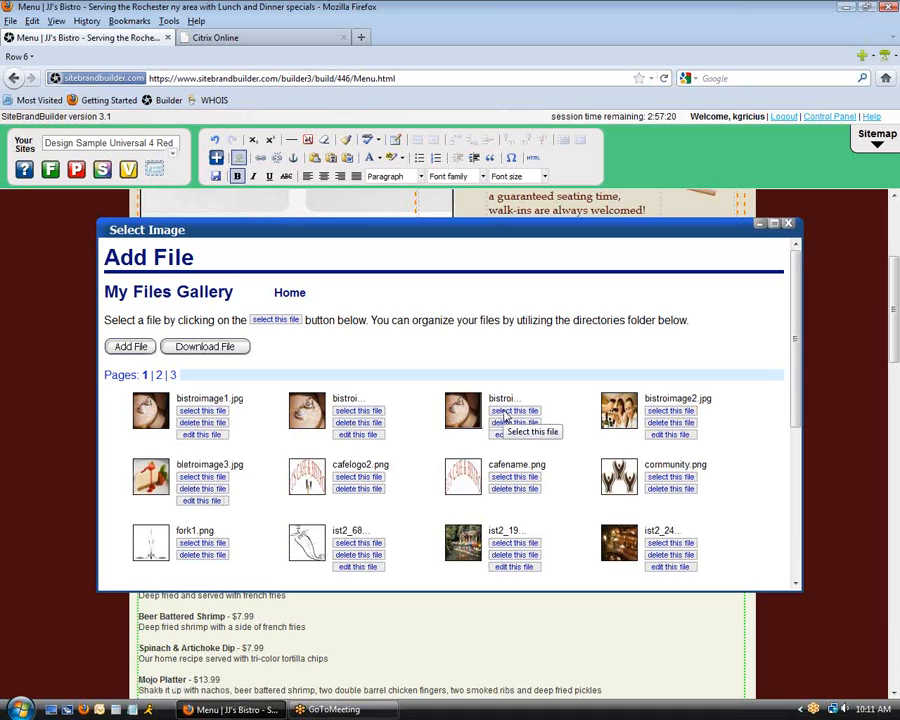
# - Place the saved copy in the image module at 340 px wide and 230 px high, aligned right
pyautogui.click(508, 411)
pyautogui.scroll(-3, 505, 420)
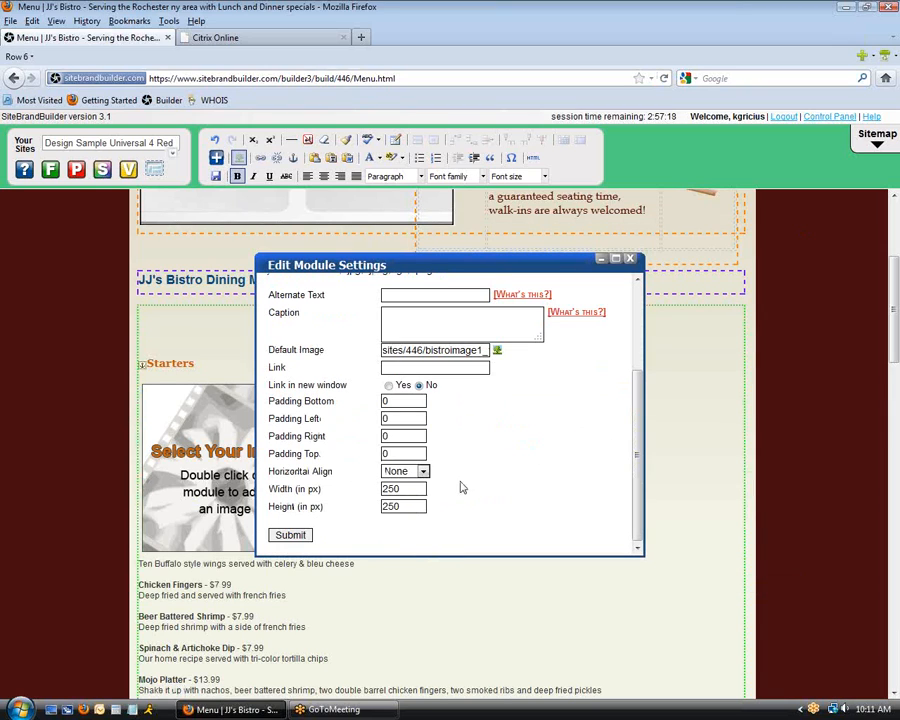
pyautogui.doubleClick(390, 489)
pyautogui.write('340')
pyautogui.press('Tab')
pyautogui.write('230')
pyautogui.click(405, 471)
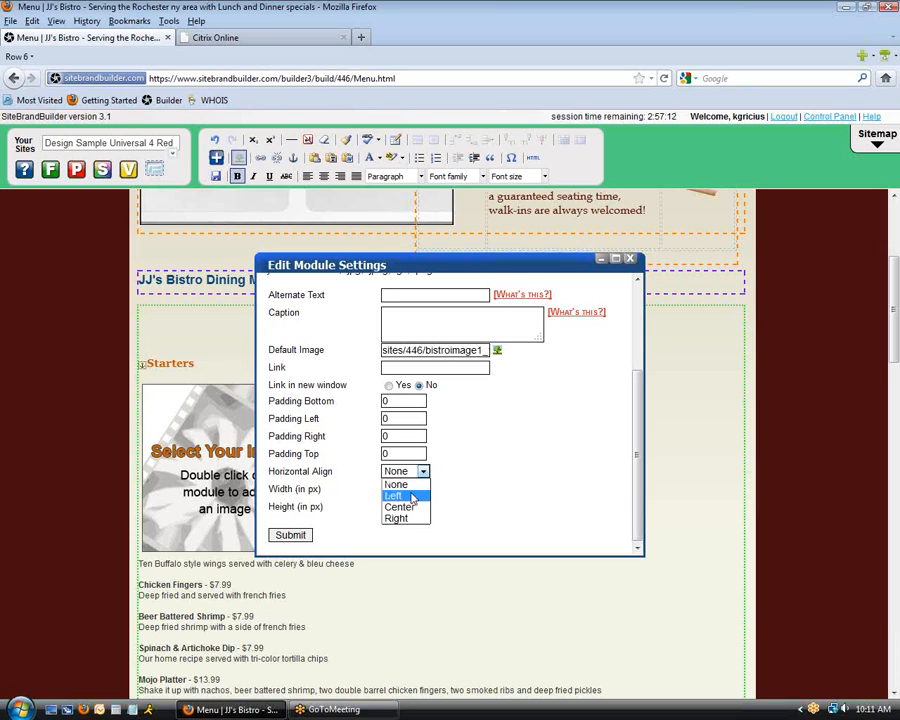
pyautogui.click(397, 518)
pyautogui.click(290, 535)
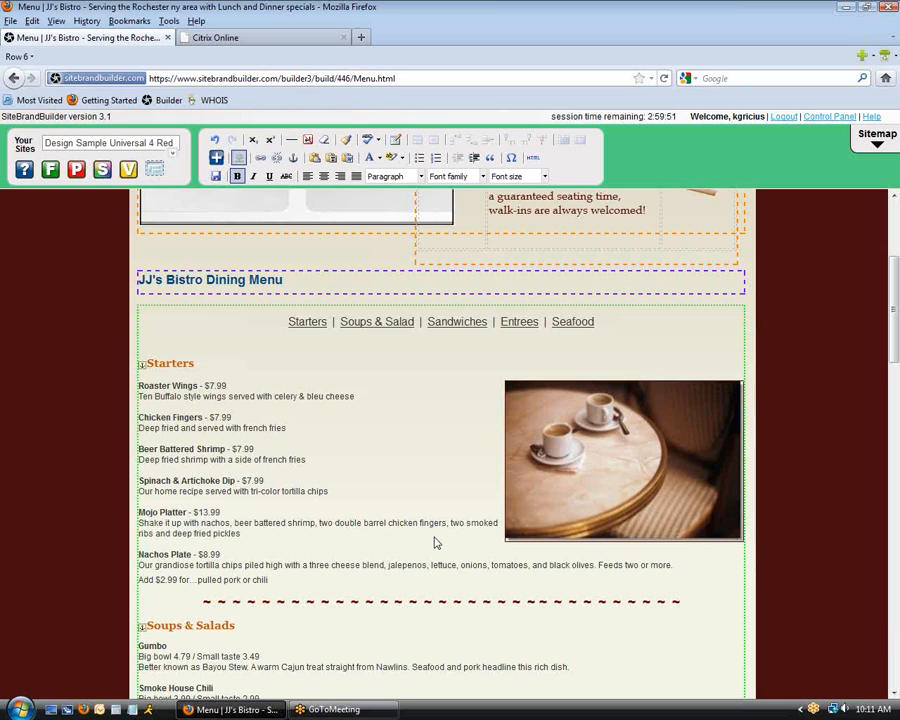
# - Crop the placed coffee table image to about 279 wide by 163 high, starting at X 0, Y 3, and save it as a new copy
pyautogui.doubleClick(550, 470)
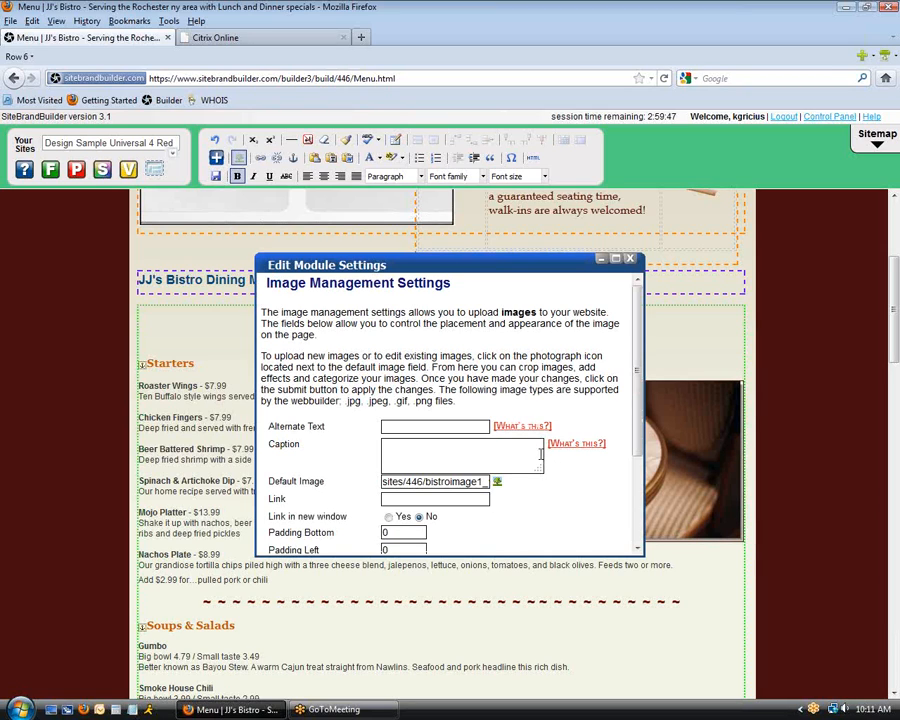
pyautogui.click(496, 484)
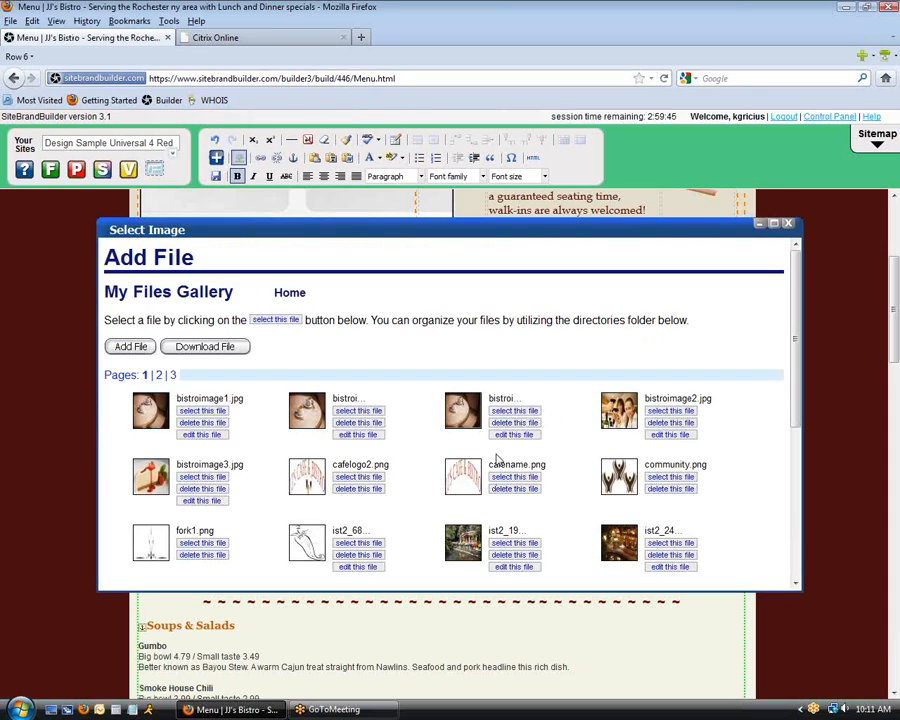
pyautogui.click(512, 435)
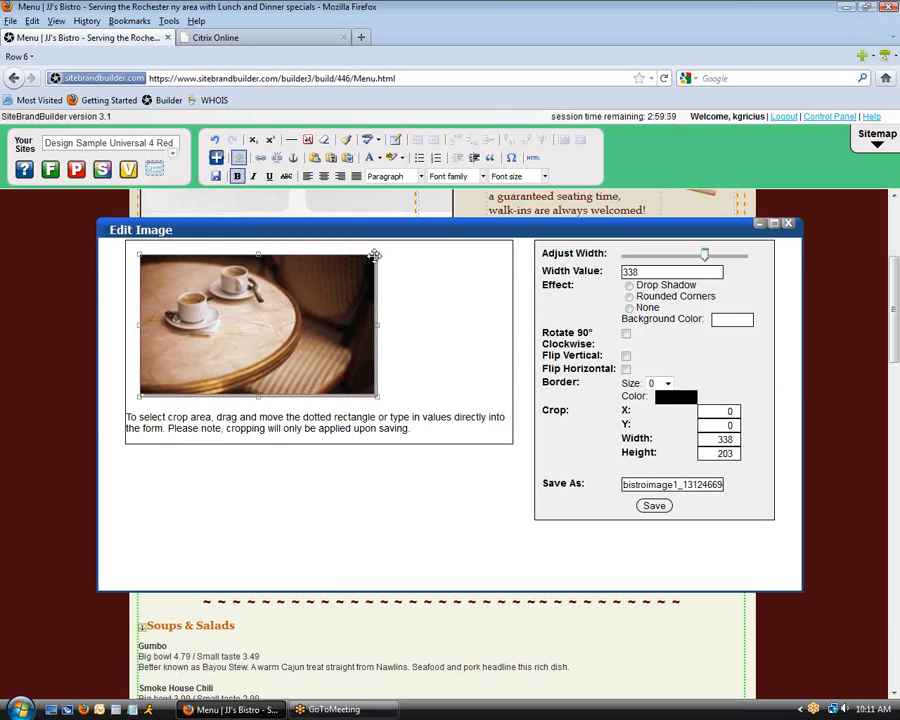
pyautogui.moveTo(376, 255); pyautogui.dragTo(336, 259)
pyautogui.moveTo(236, 397); pyautogui.dragTo(243, 370)
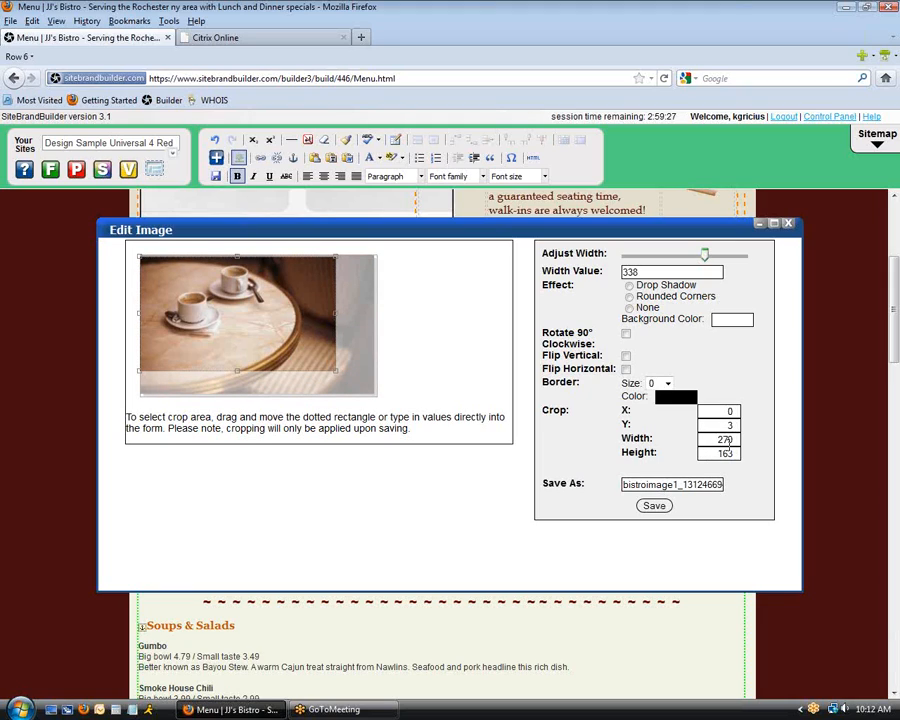
pyautogui.click(655, 507)
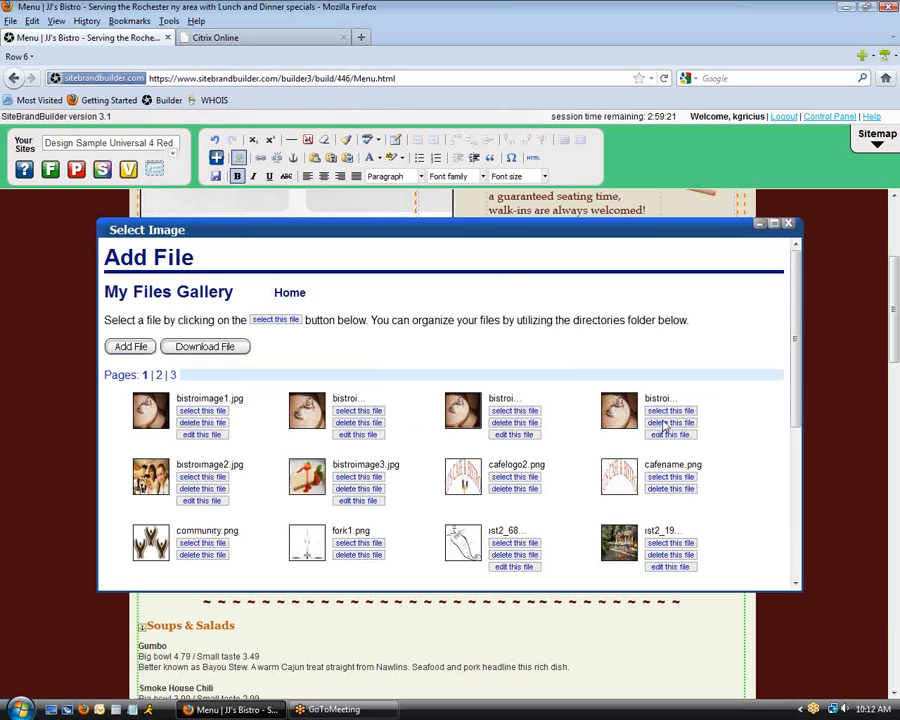
# - Use the cropped copy as the module's default image and set its size to 279 px wide by 163 px high
pyautogui.click(678, 412)
pyautogui.scroll(-3, 506, 498)
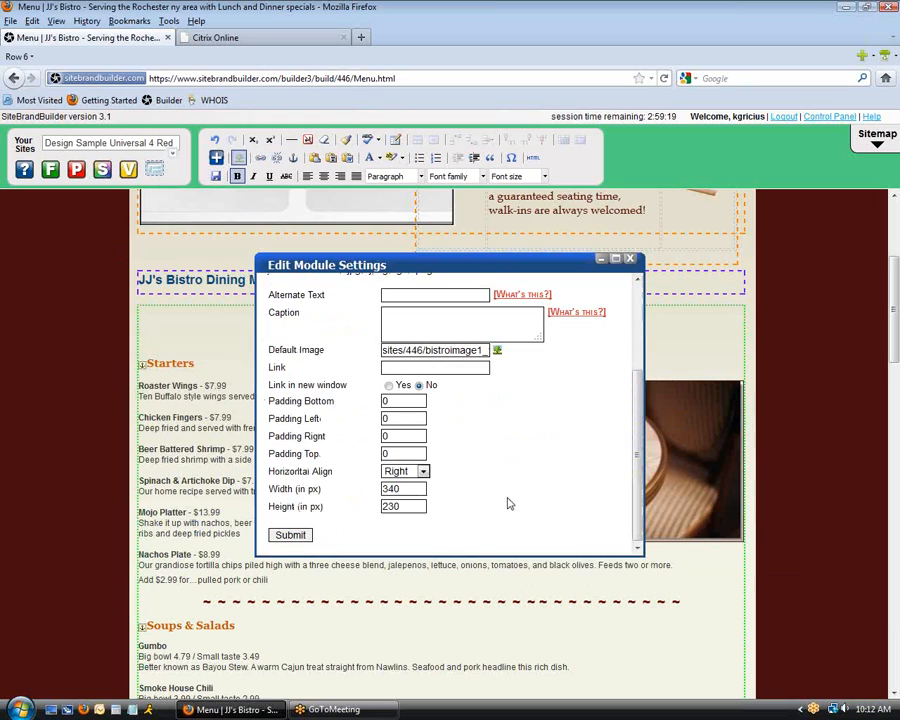
pyautogui.moveTo(412, 489); pyautogui.dragTo(280, 489)
pyautogui.write('279')
pyautogui.press('Tab')
pyautogui.write('163')
pyautogui.click(286, 536)
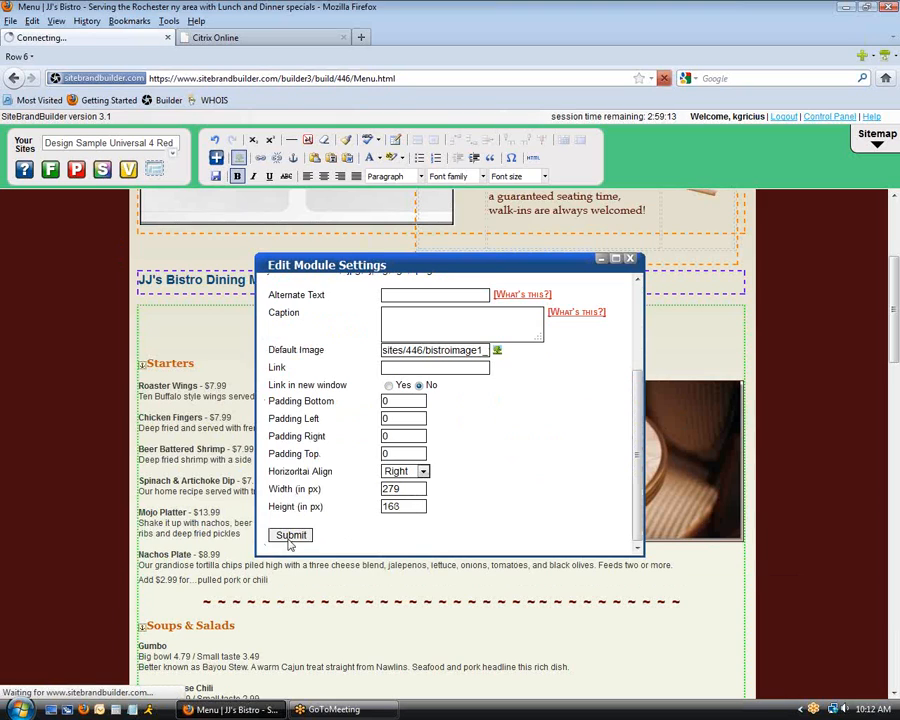